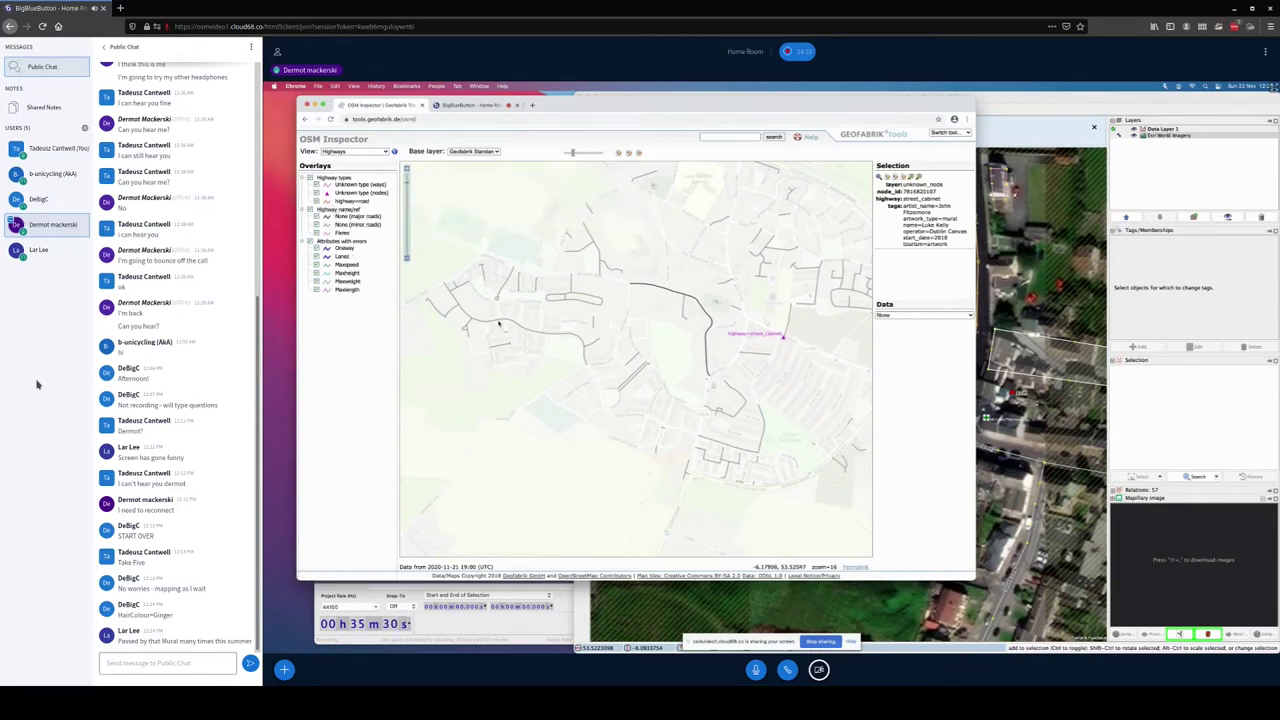
Step: Zoom the Highways map in to level 18 and centre it on the curving residential road
{"action": "scroll", "coordinate": [508, 315], "scroll_direction": "up", "scroll_amount": 1}
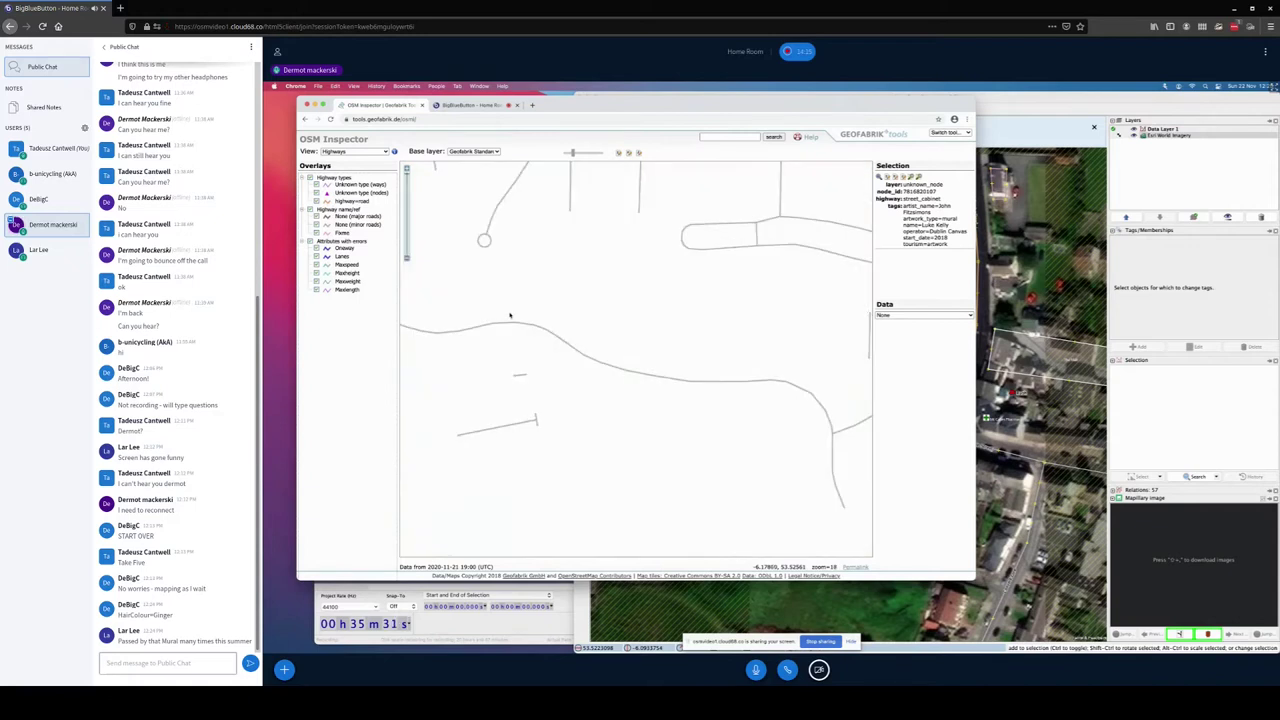
{"action": "left_click_drag", "start_coordinate": [489, 357], "coordinate": [610, 375]}
{"action": "left_click_drag", "start_coordinate": [727, 420], "coordinate": [626, 374]}
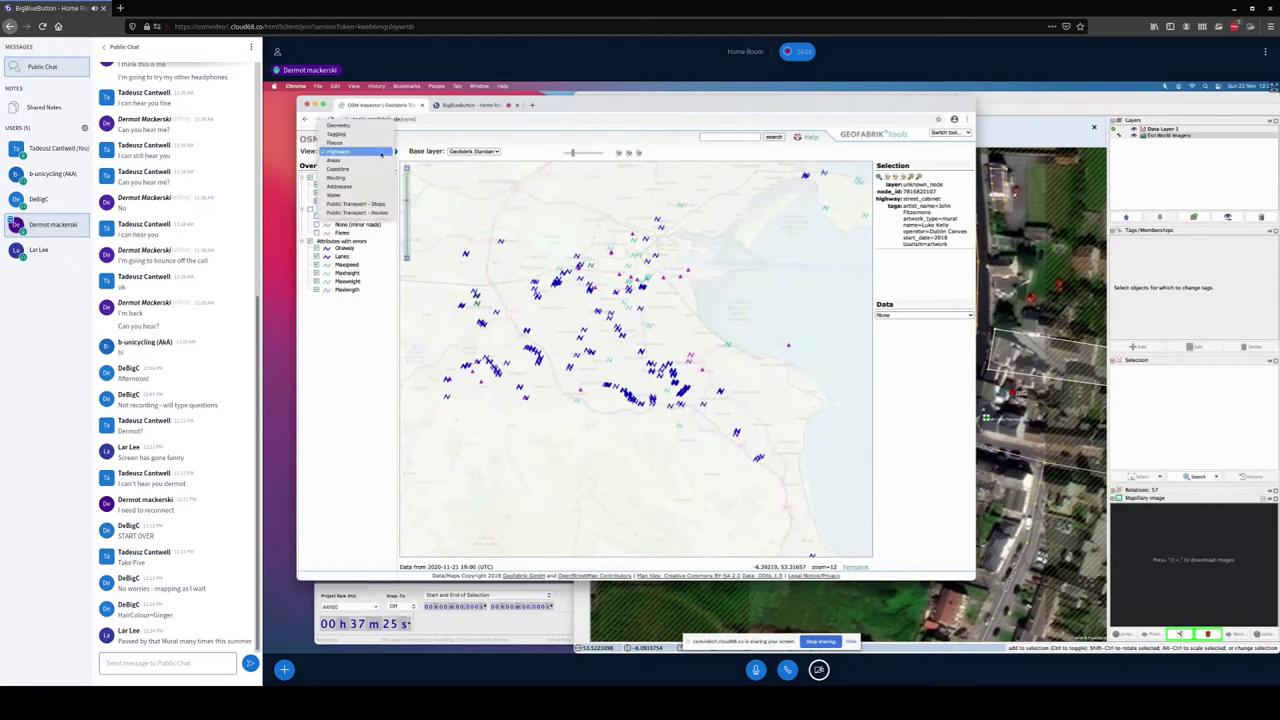
Step: Switch OSM Inspector from the Highways view to the Routing view
{"action": "left_click", "coordinate": [340, 178]}
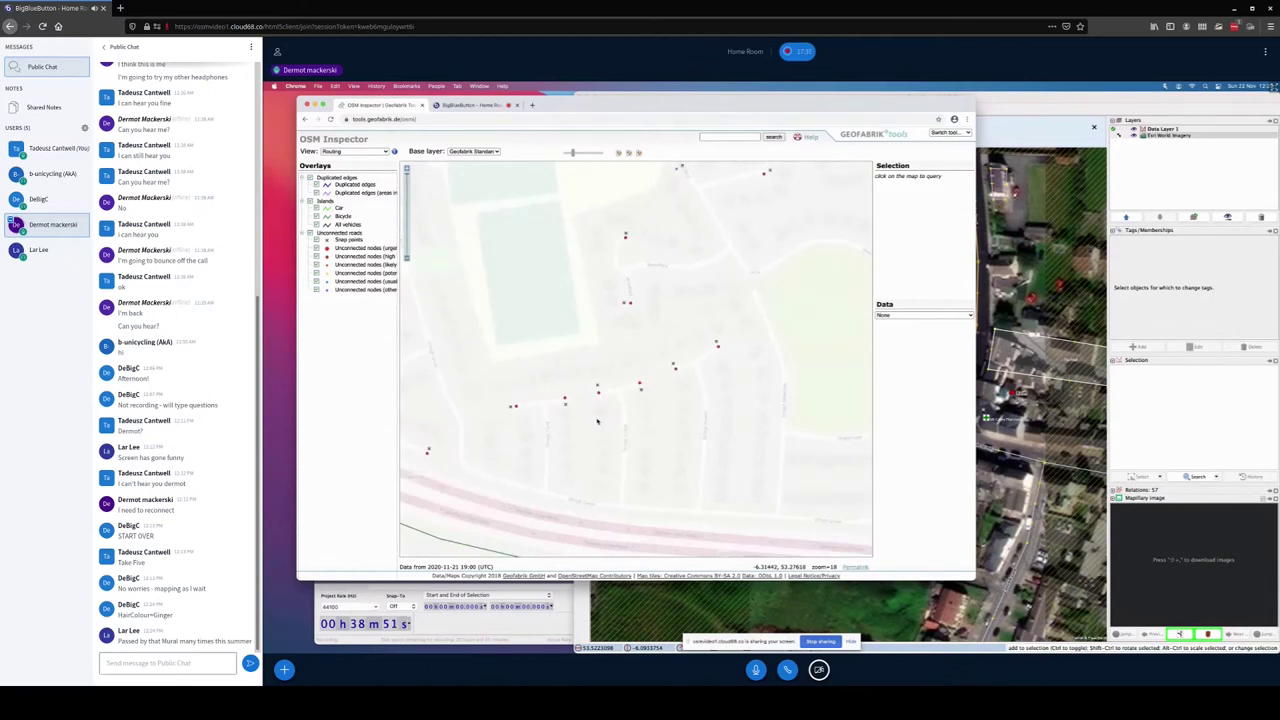
Step: Shift the map up slightly and show the Snap points of unconnected nodes overlay description
{"action": "left_click_drag", "start_coordinate": [604, 408], "coordinate": [606, 355]}
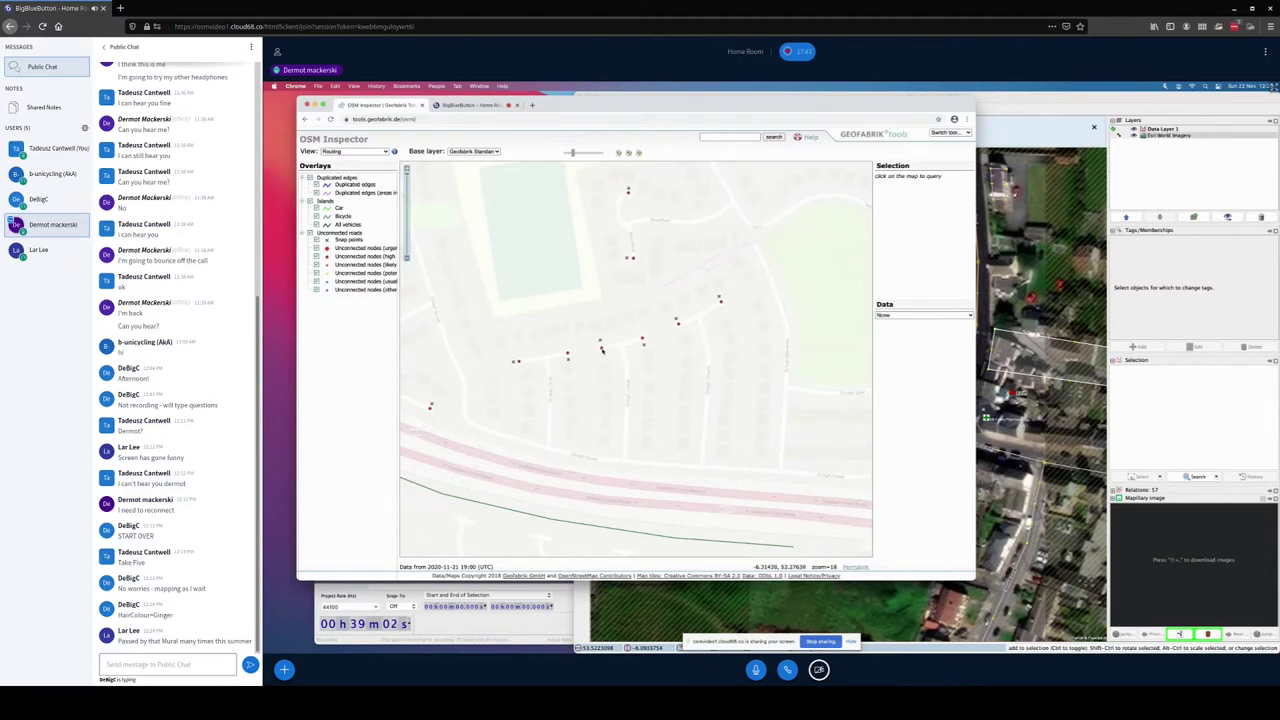
{"action": "mouse_move", "coordinate": [338, 257]}
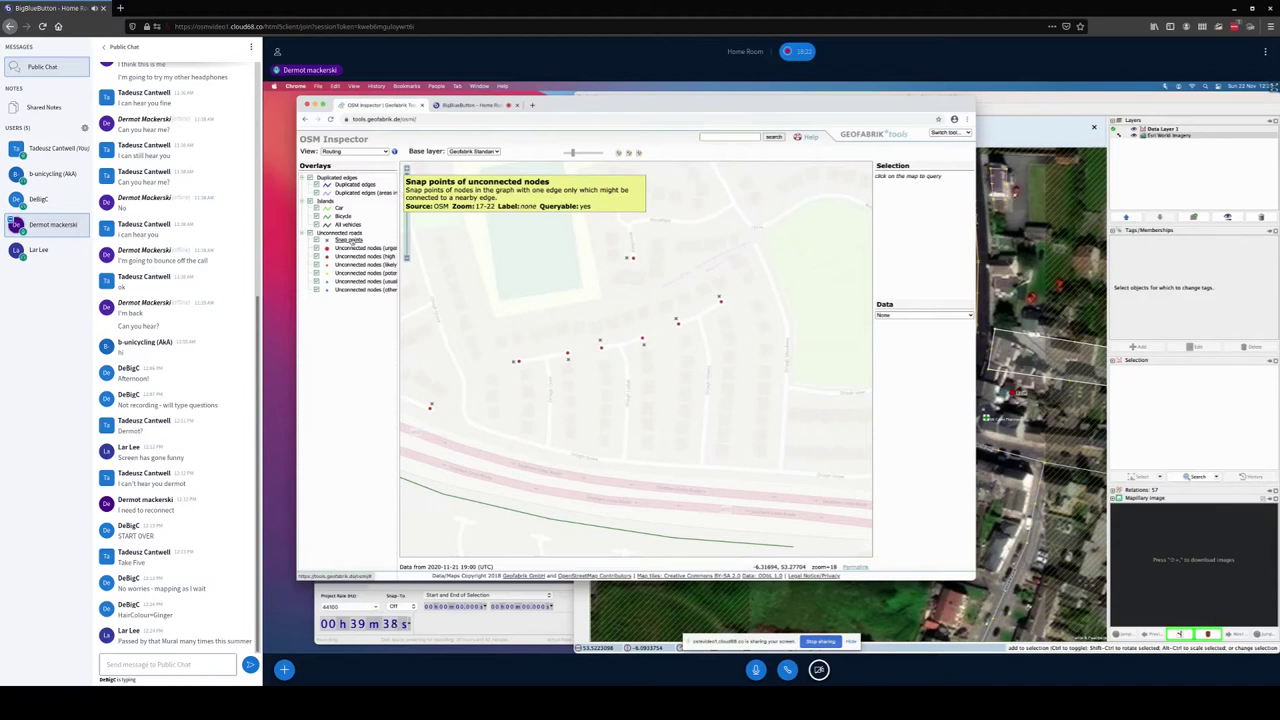
Step: Query the red unconnected node on the Routing map
{"action": "left_click", "coordinate": [517, 363]}
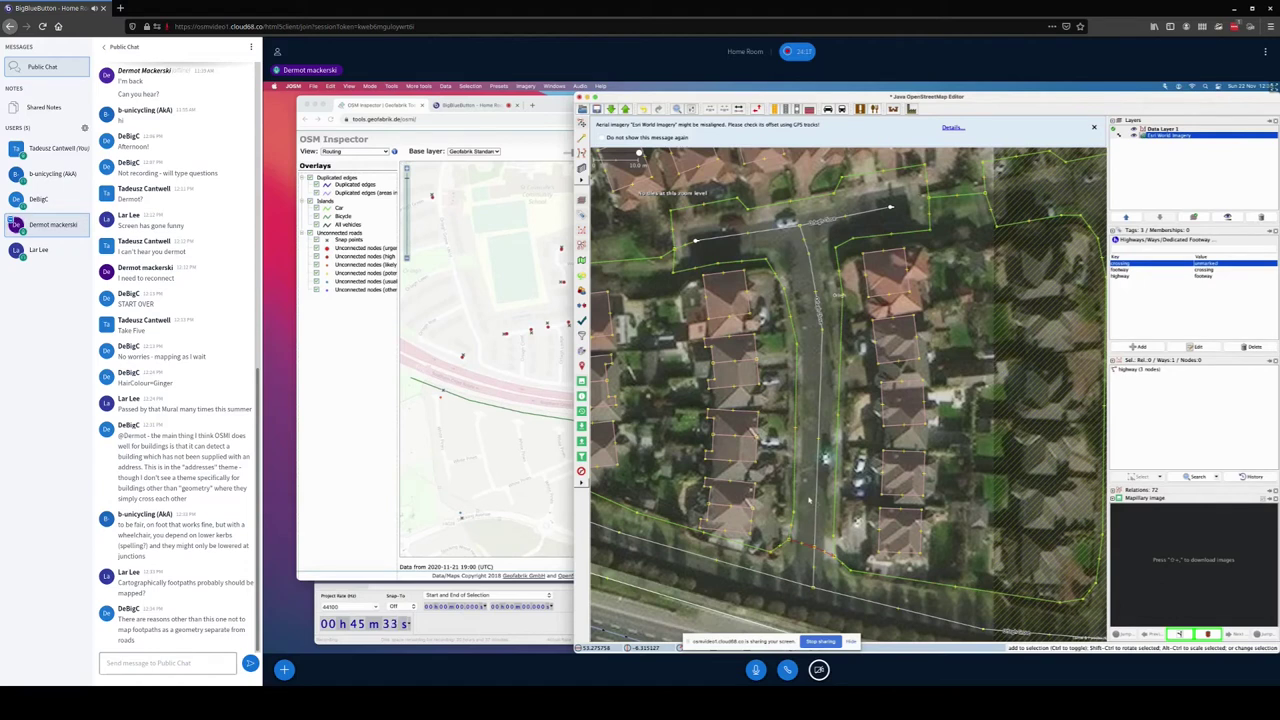
Step: Inspect the footway and the large roadside areas, then select two houses together to compare tags
{"action": "left_click", "coordinate": [813, 464]}
{"action": "left_click", "coordinate": [803, 464]}
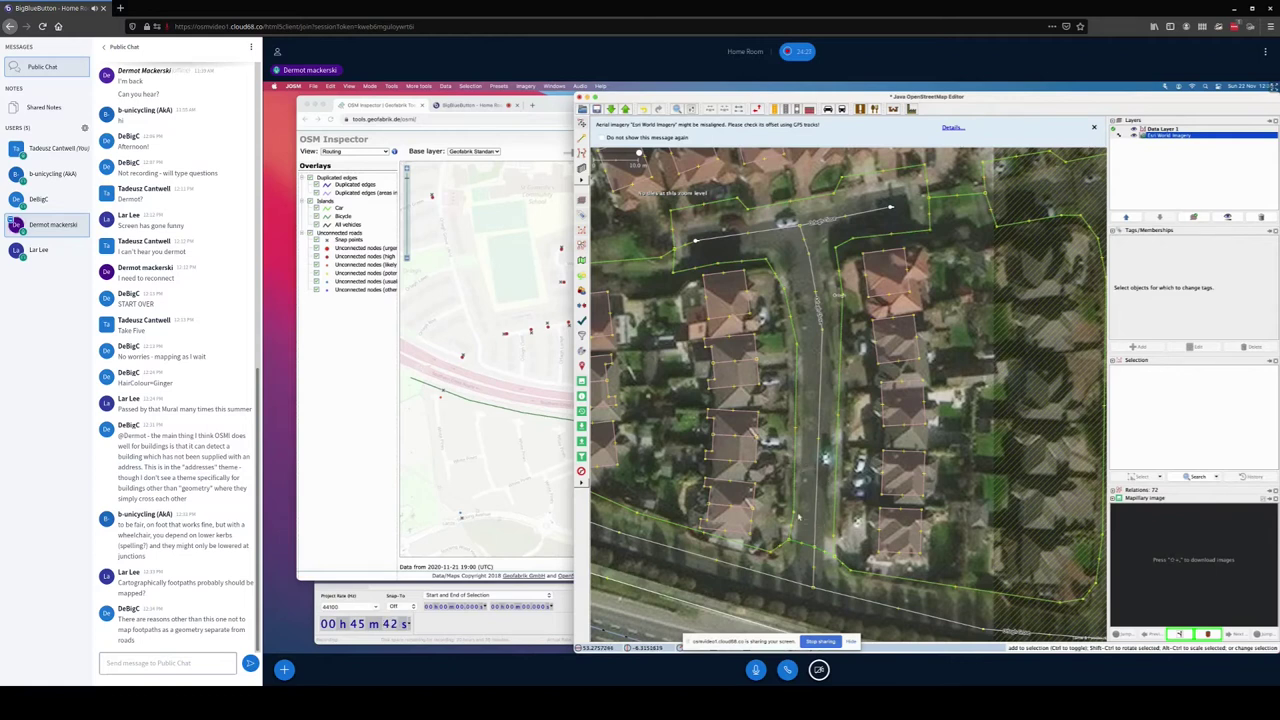
{"action": "left_click", "coordinate": [792, 466]}
{"action": "left_click", "coordinate": [802, 425]}
{"action": "left_click", "coordinate": [733, 423]}
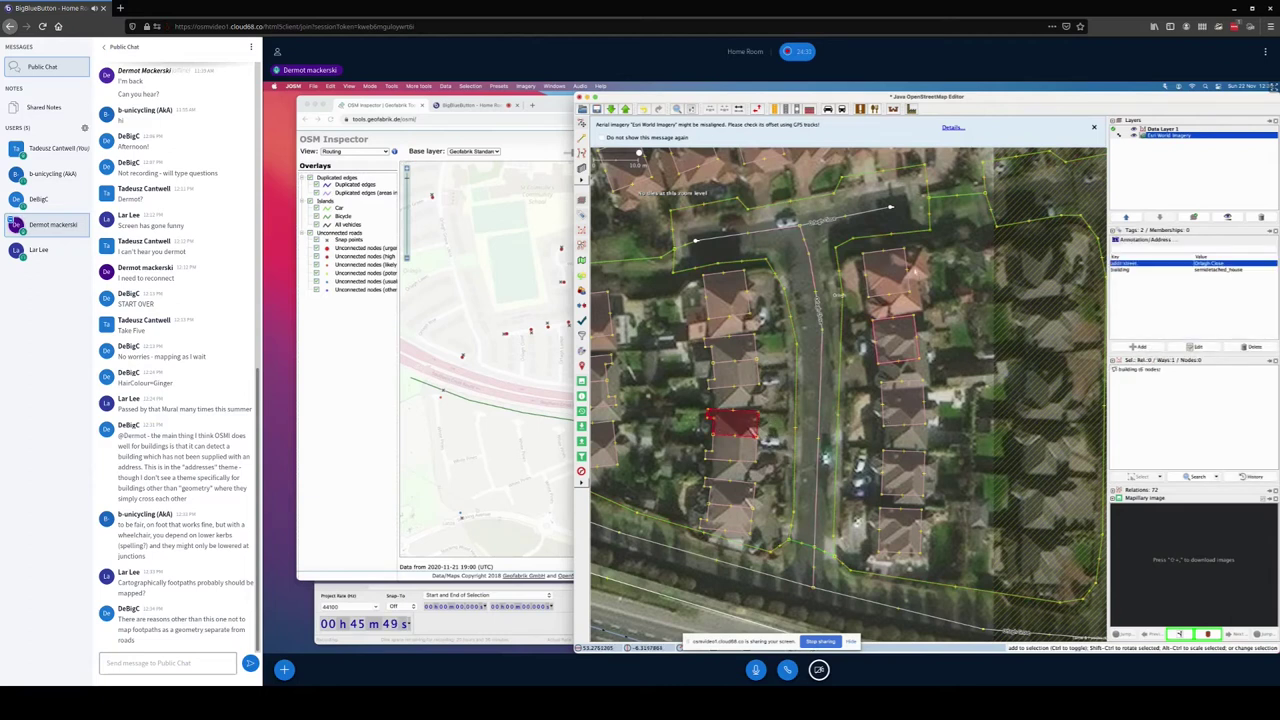
{"action": "left_click", "coordinate": [905, 262], "text": "shift"}
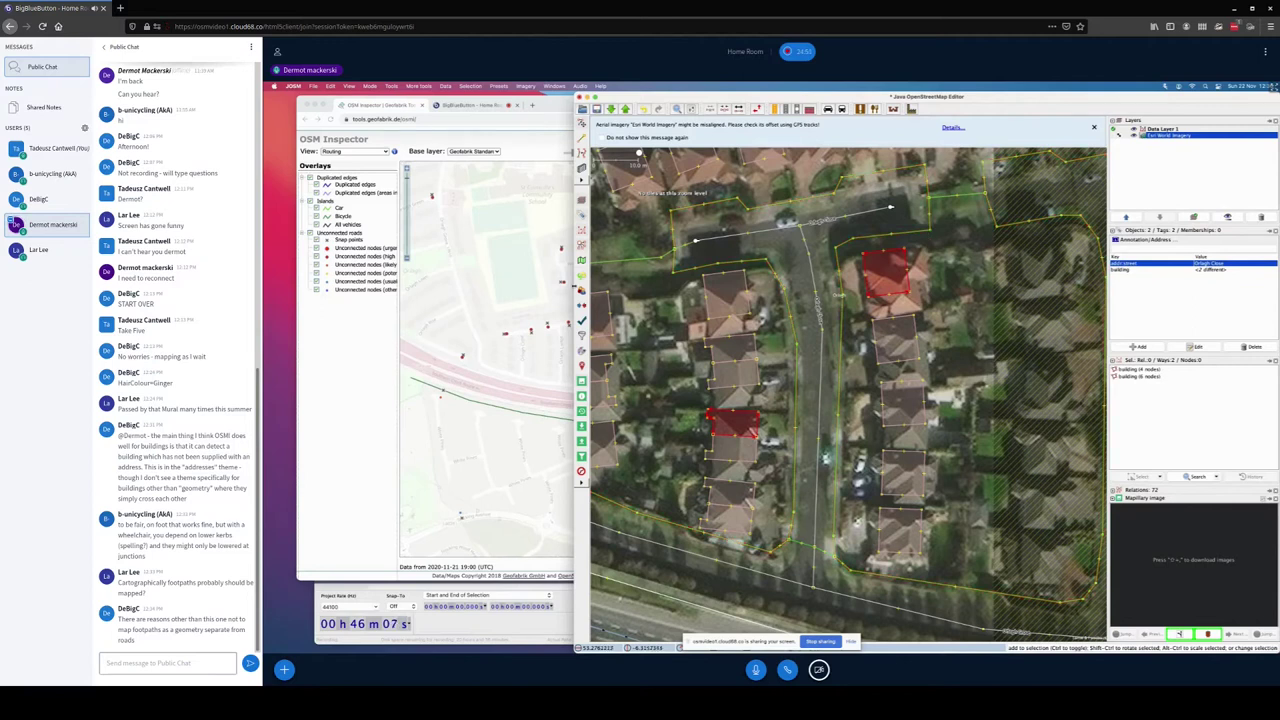
Step: Bring the OSM Inspector Routing map in front of JOSM and zoom out to level 16
{"action": "left_click", "coordinate": [522, 292]}
{"action": "scroll", "coordinate": [522, 292], "scroll_direction": "down", "scroll_amount": 1}
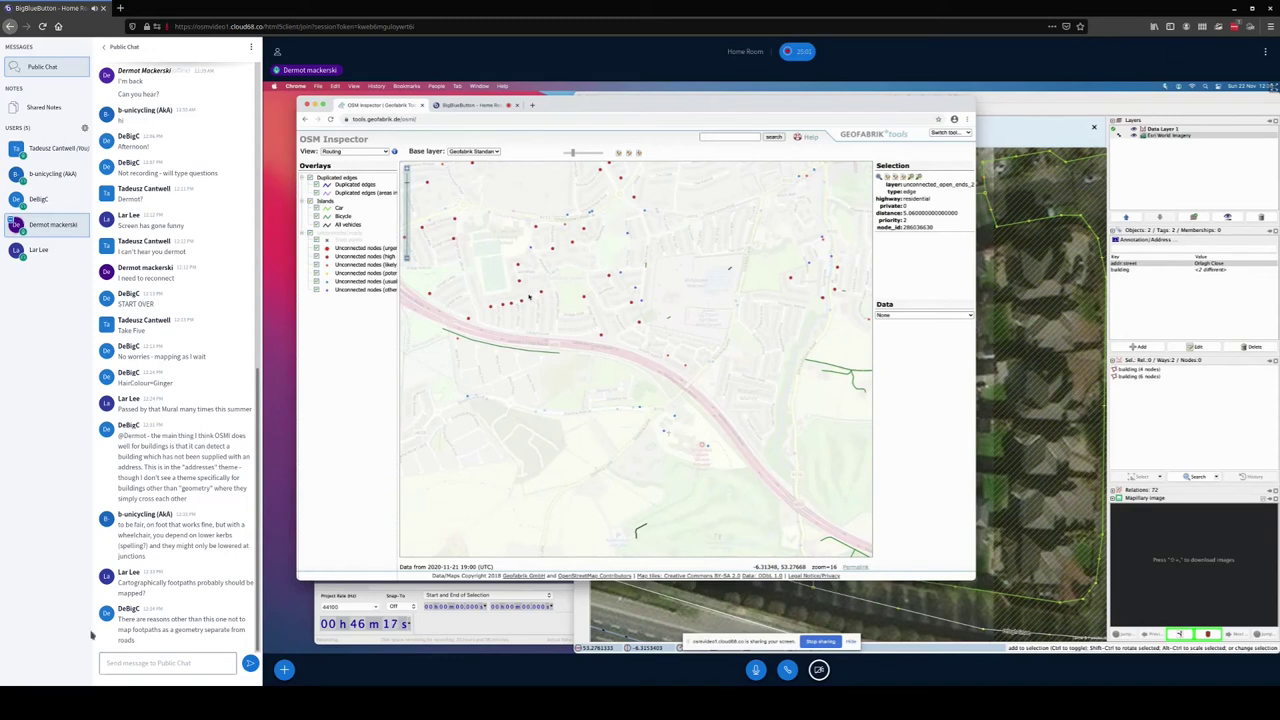
Step: Send the message 'can you elaborate?' in Public Chat
{"action": "type", "text": "can you"}
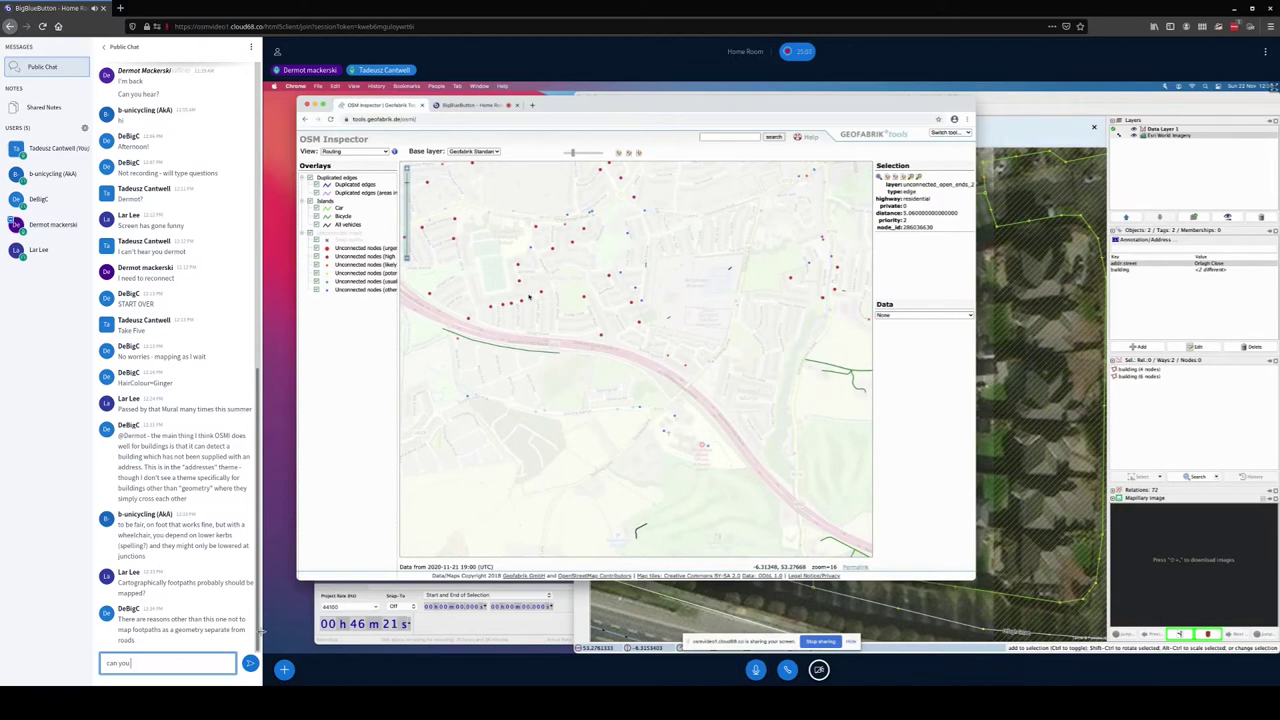
{"action": "type", "text": " elaborate?"}
{"action": "key", "text": "Return"}
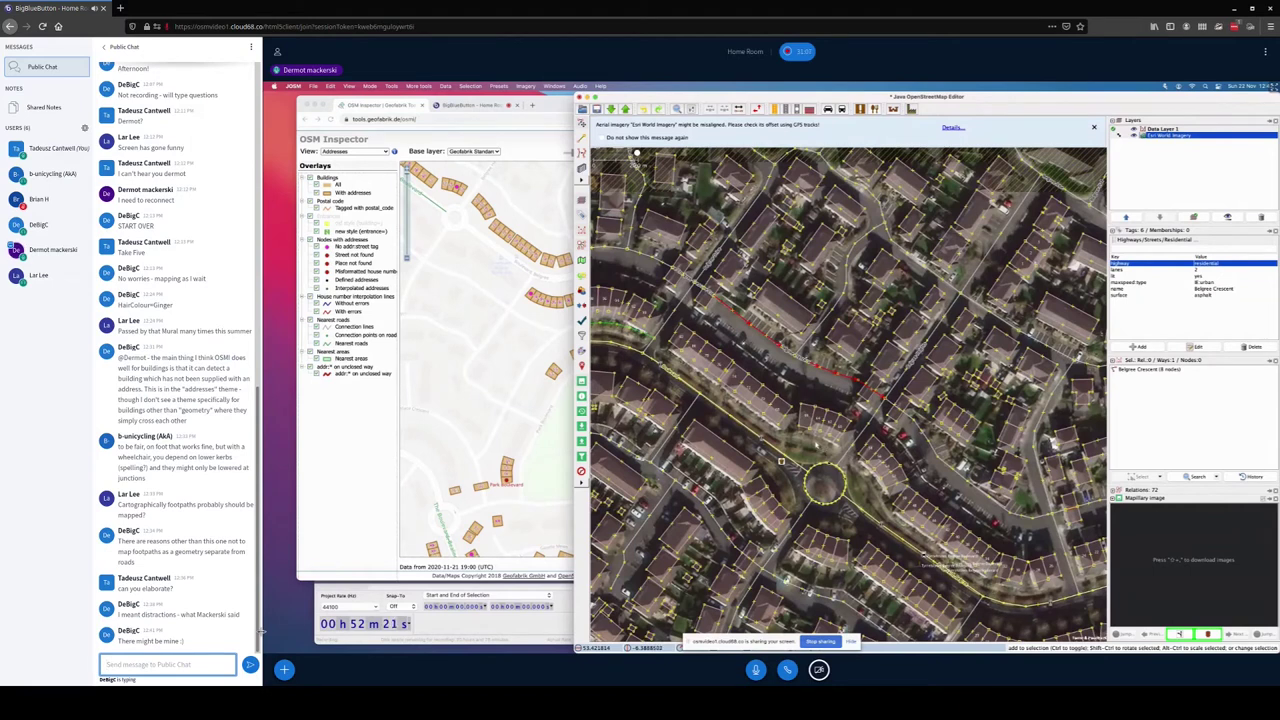
Step: Raise the OSM Inspector Addresses map over JOSM and pan to reveal more buildings
{"action": "left_click", "coordinate": [432, 367]}
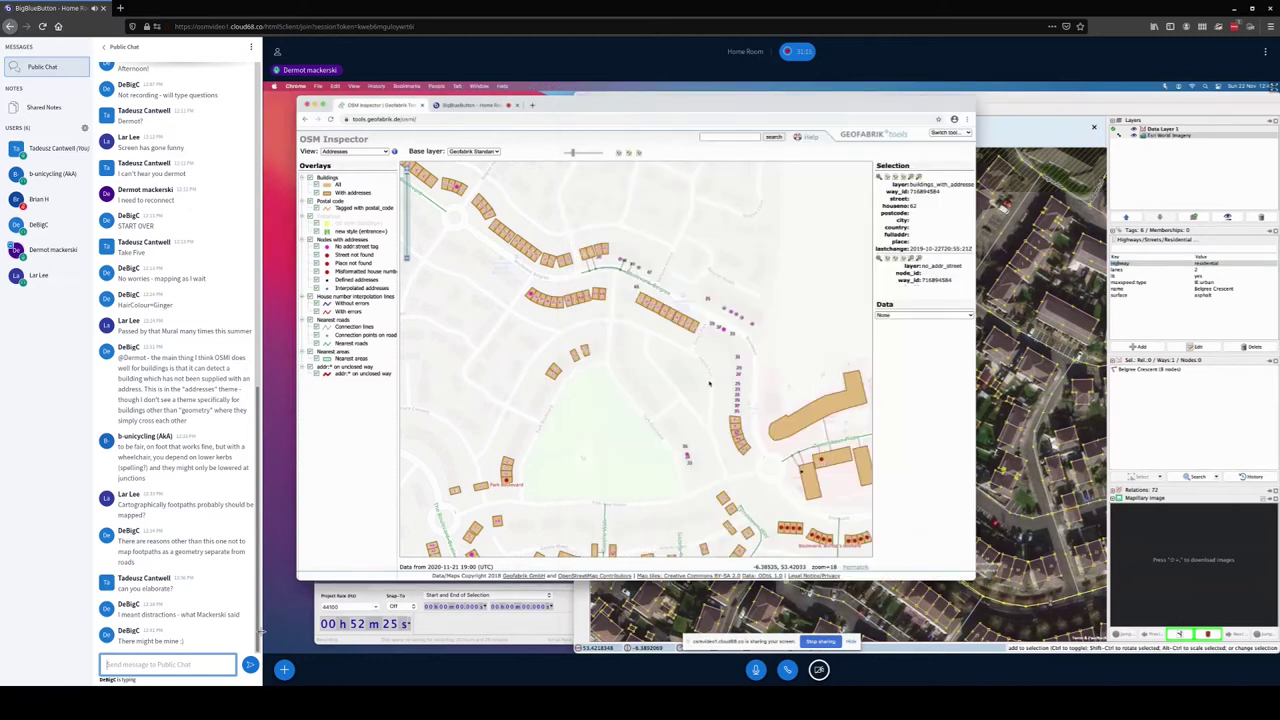
{"action": "left_click_drag", "start_coordinate": [726, 395], "coordinate": [641, 312]}
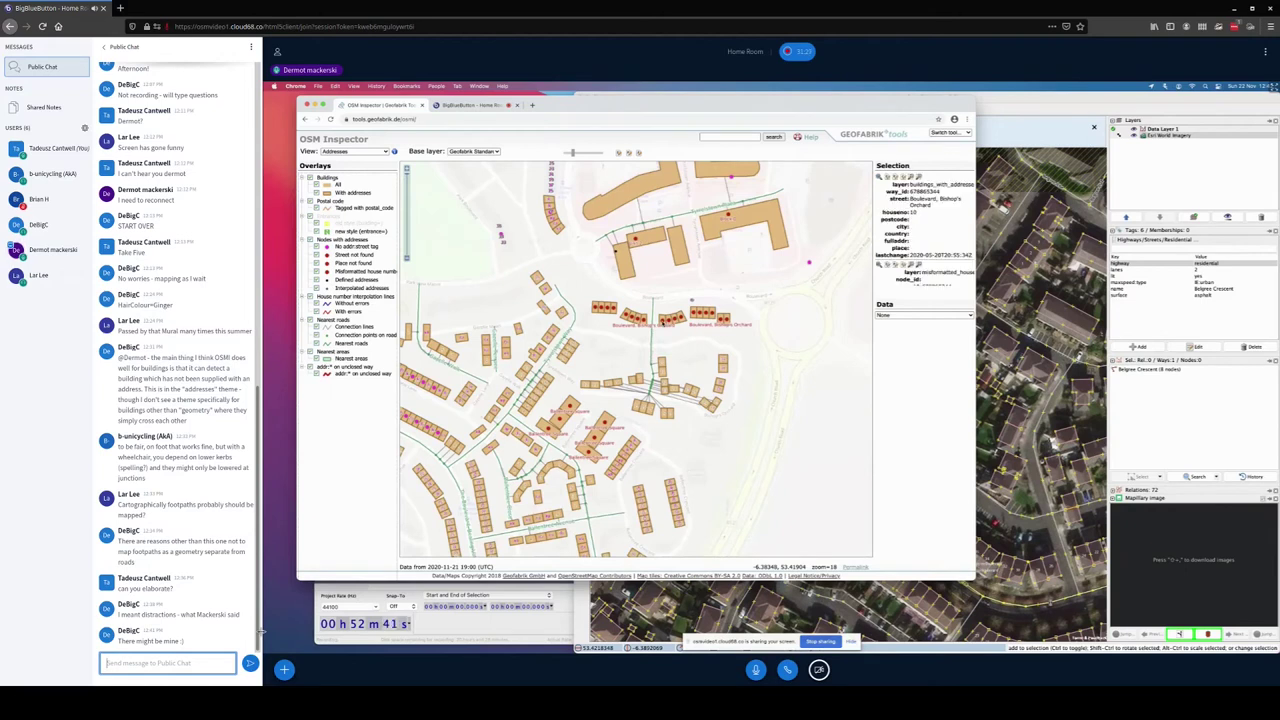
Step: Send a Public Chat message greeting the participant and asking them to type their question
{"action": "type", "text": "Hi tiia"}
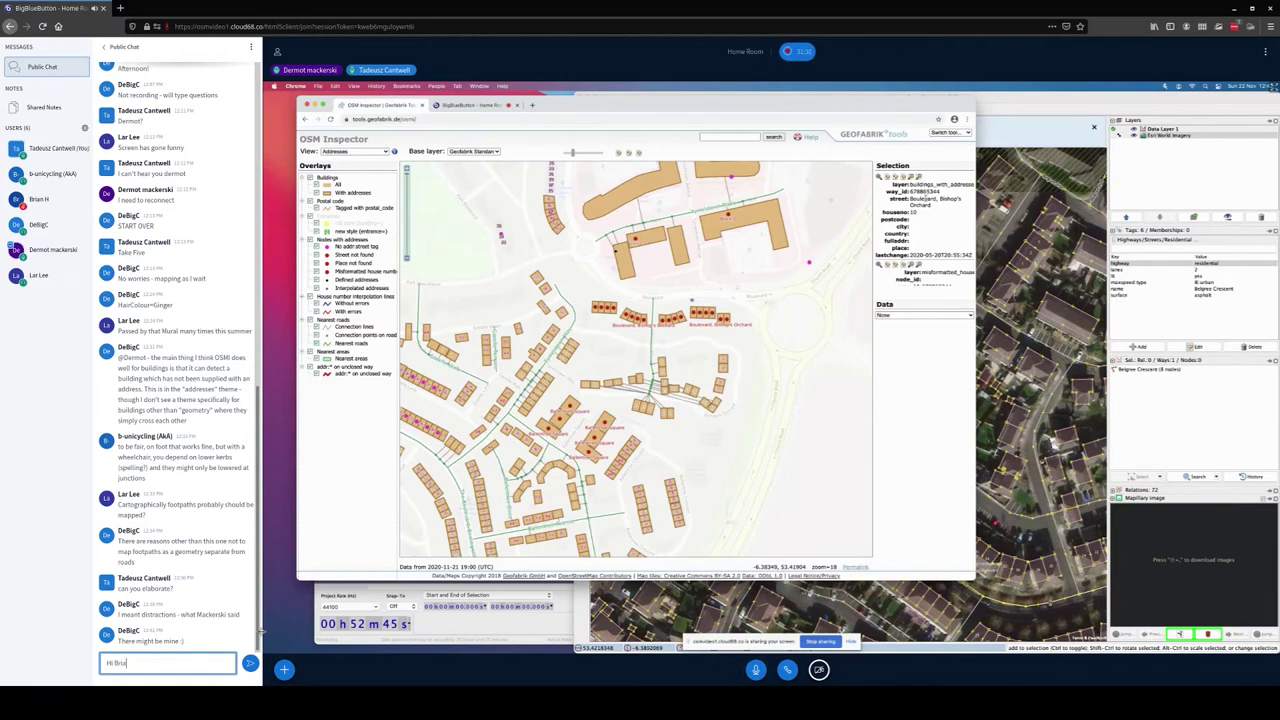
{"action": "type", "text": "n, typo"}
{"action": "key", "text": "BackSpace"}
{"action": "type", "text": "e your question to"}
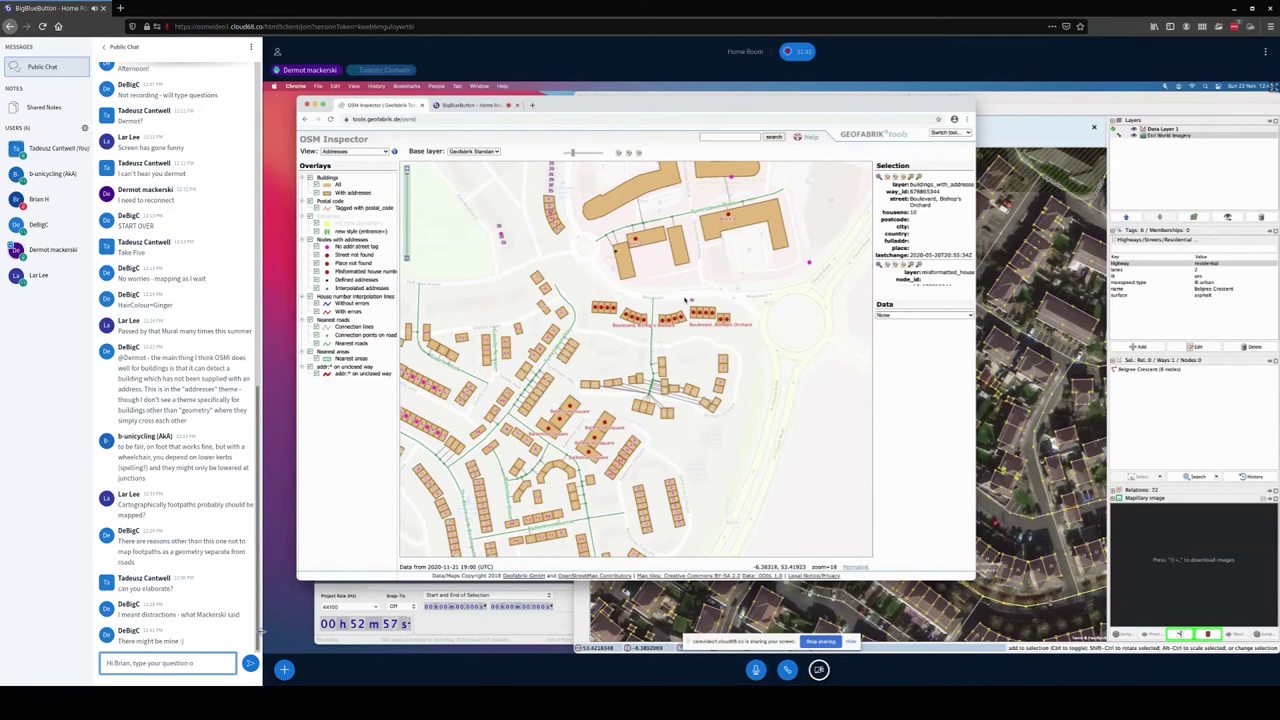
{"action": "type", "text": " get asked"}
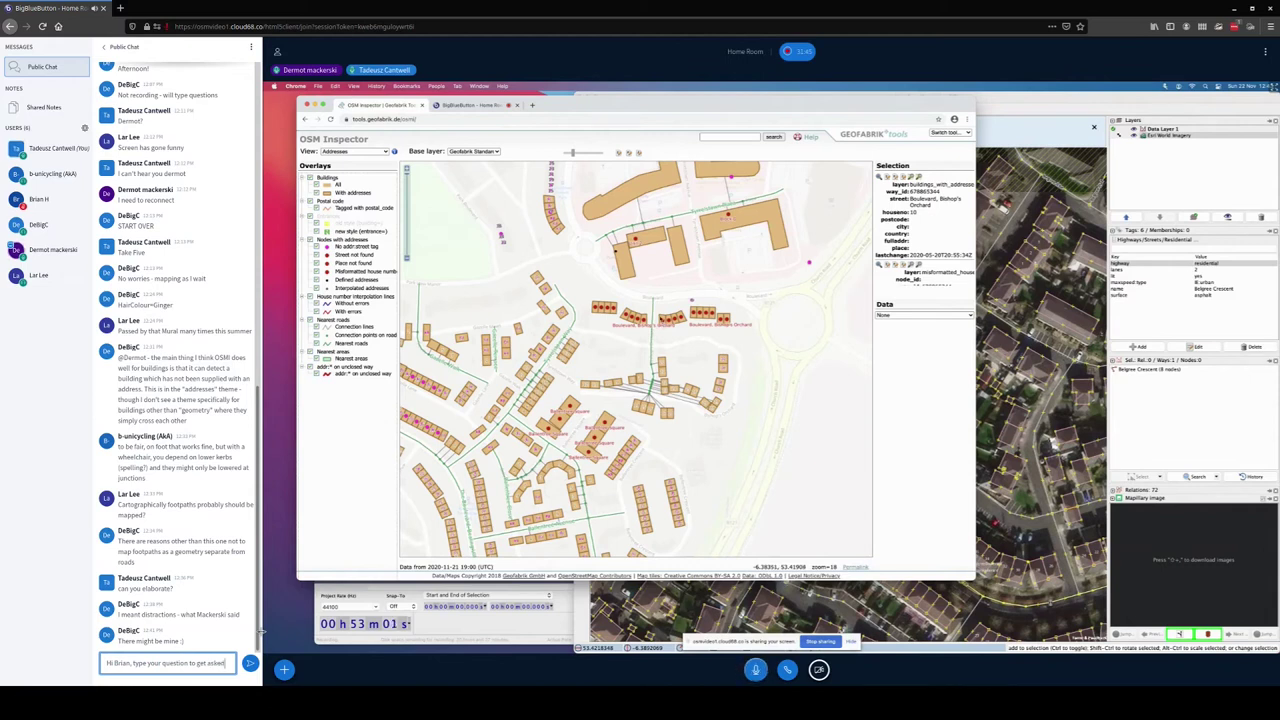
{"action": "key", "text": "Return"}
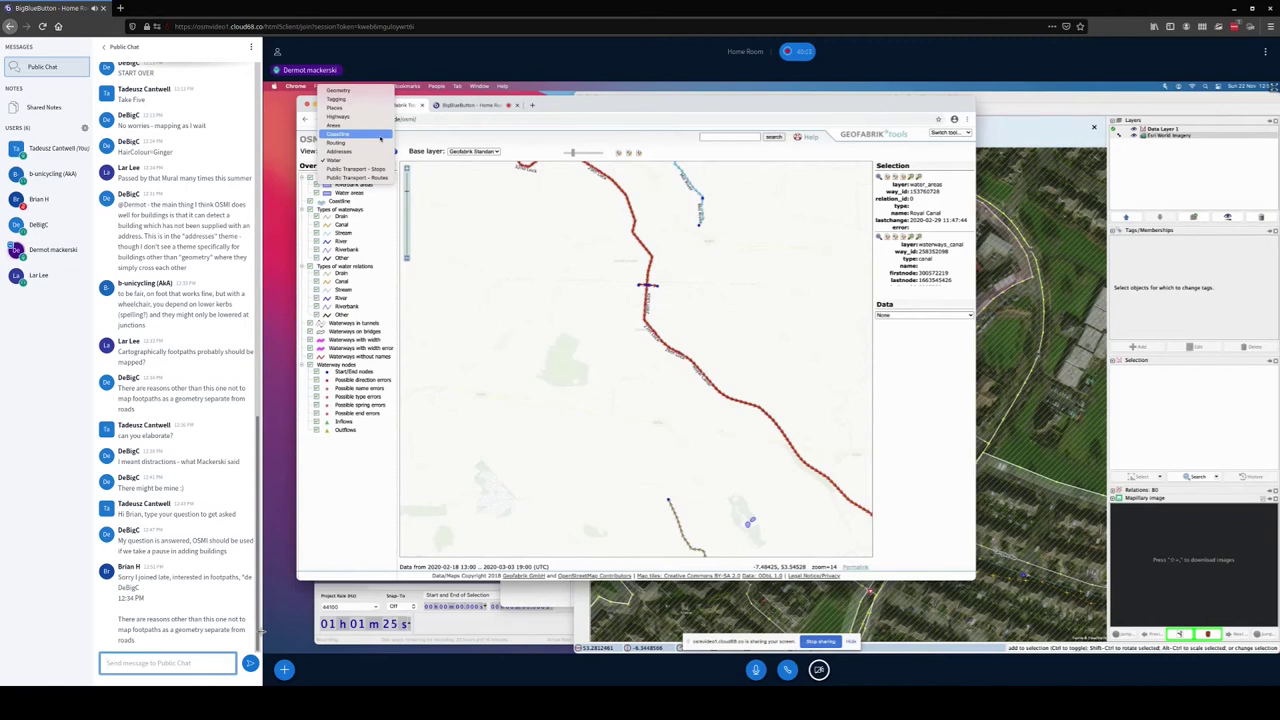
Step: Switch to the Tagging checks, zoom in, and show the tags of a flagged way
{"action": "left_click", "coordinate": [356, 98]}
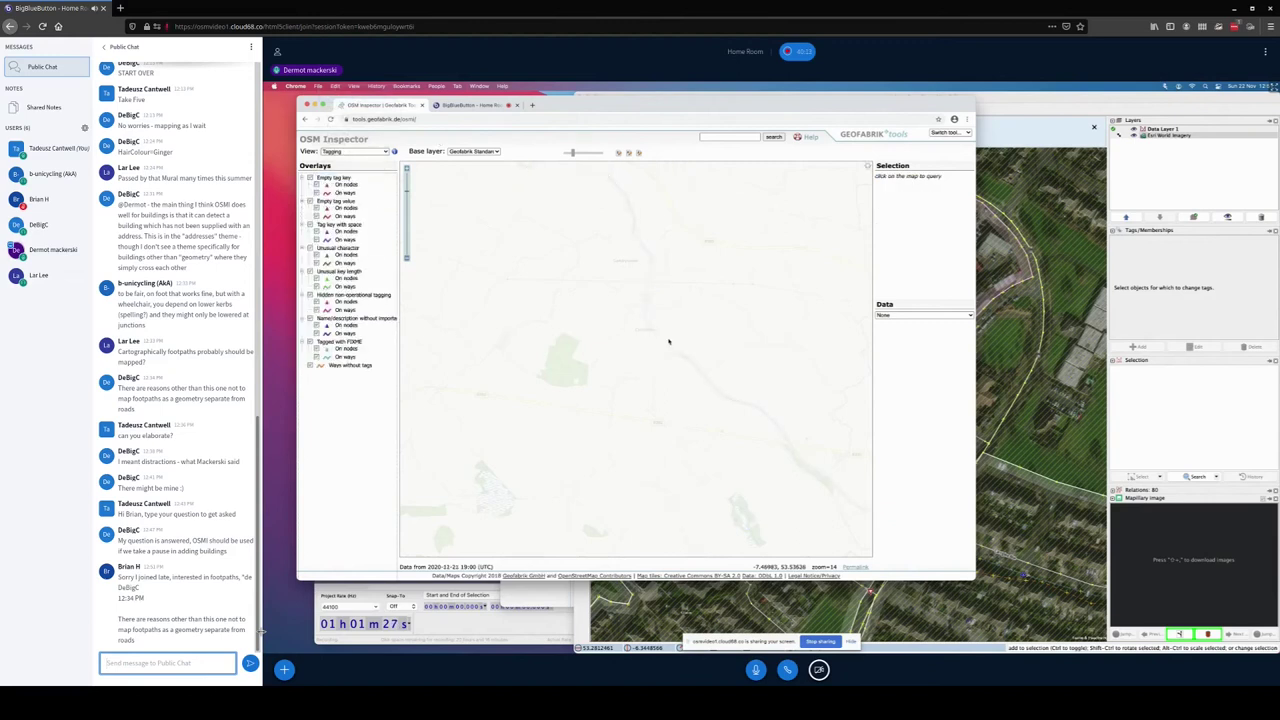
{"action": "scroll", "coordinate": [658, 332], "scroll_direction": "down", "scroll_amount": 6}
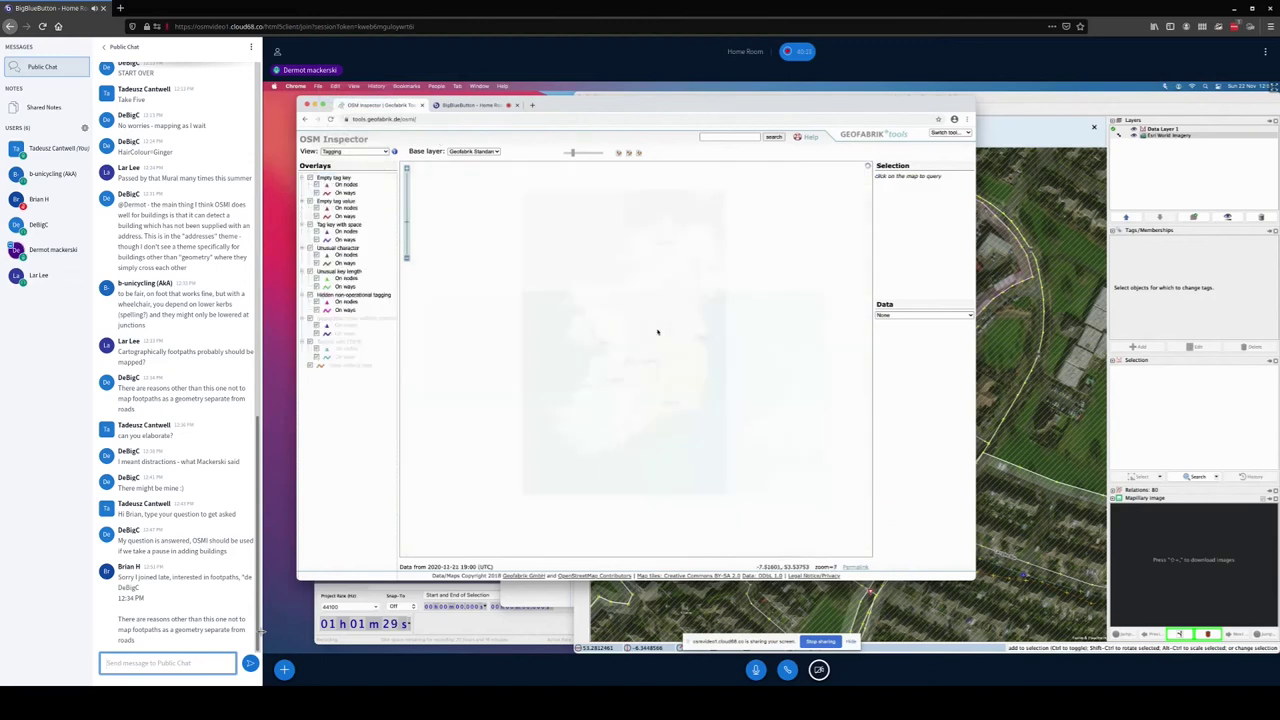
{"action": "scroll", "coordinate": [700, 370], "scroll_direction": "up", "scroll_amount": 1}
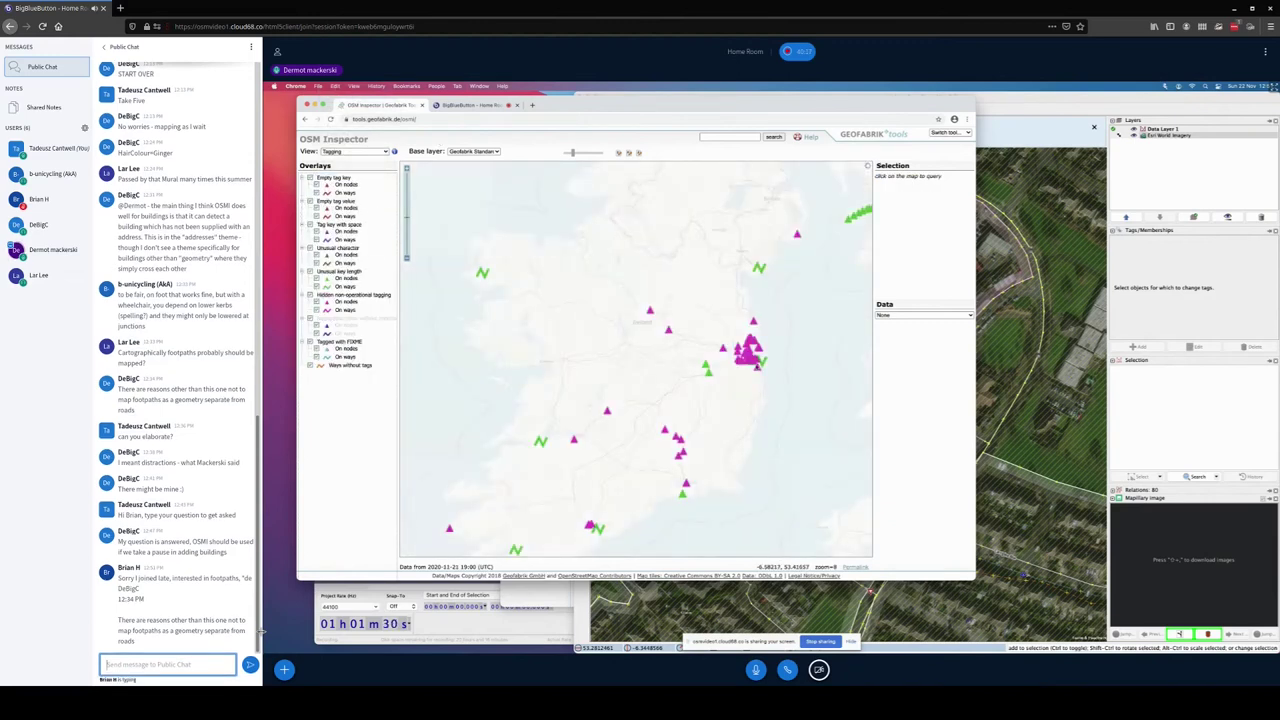
{"action": "scroll", "coordinate": [756, 365], "scroll_direction": "up", "scroll_amount": 1}
{"action": "scroll", "coordinate": [737, 356], "scroll_direction": "up", "scroll_amount": 2}
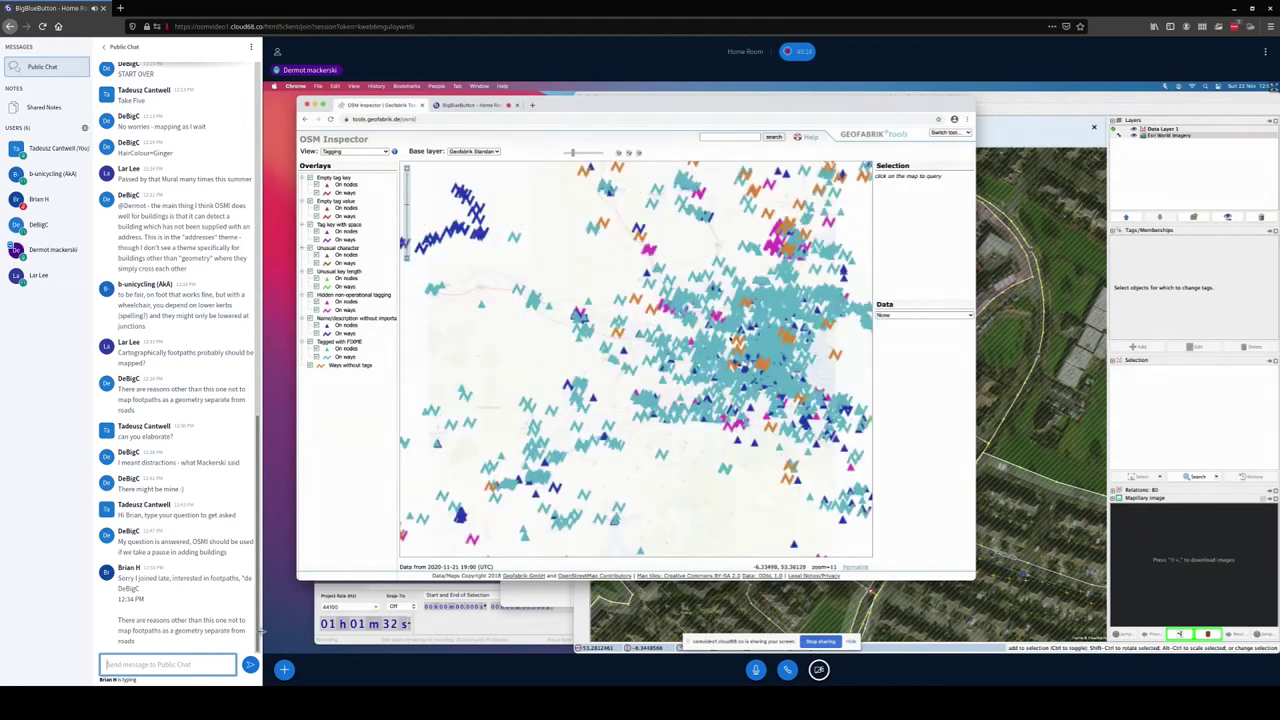
{"action": "scroll", "coordinate": [688, 326], "scroll_direction": "up", "scroll_amount": 2}
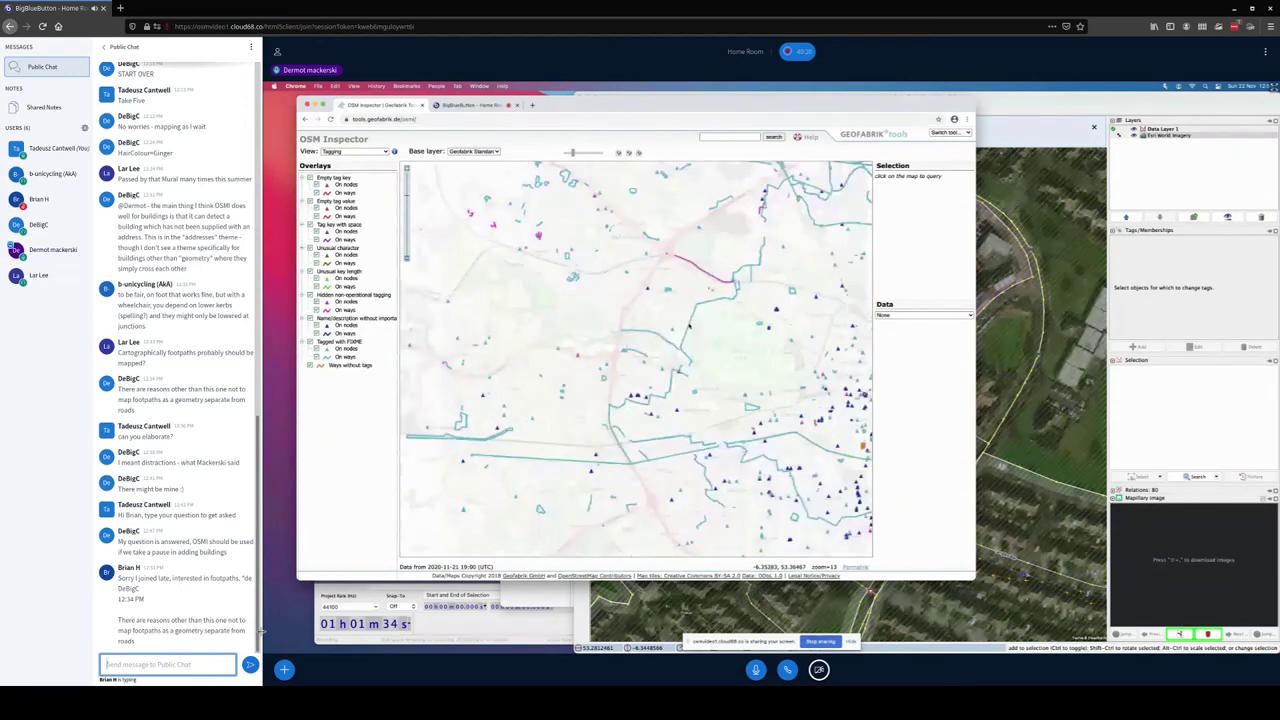
{"action": "scroll", "coordinate": [688, 326], "scroll_direction": "up", "scroll_amount": 2}
{"action": "left_click", "coordinate": [689, 327]}
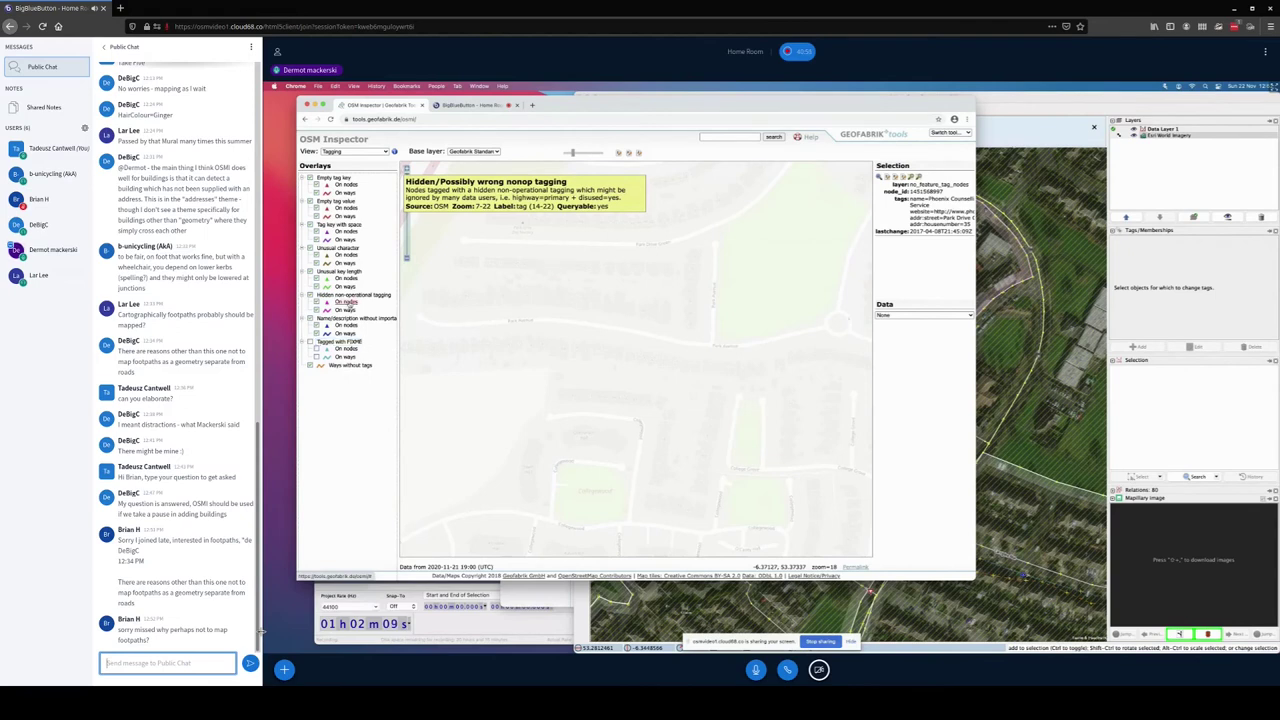
Step: Show untagged orange way 865918773 in the Selection panel, then zoom out and pan to more
{"action": "scroll", "coordinate": [548, 332], "scroll_direction": "down", "scroll_amount": 2}
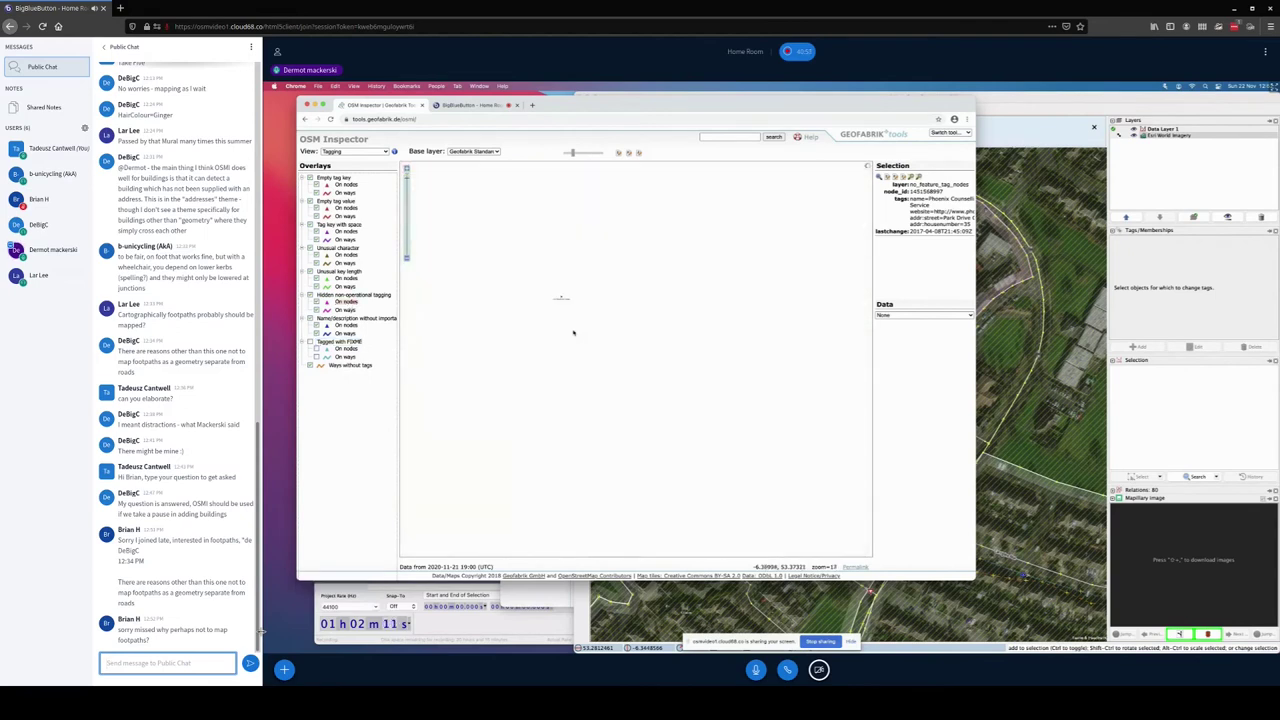
{"action": "scroll", "coordinate": [570, 331], "scroll_direction": "down", "scroll_amount": 2}
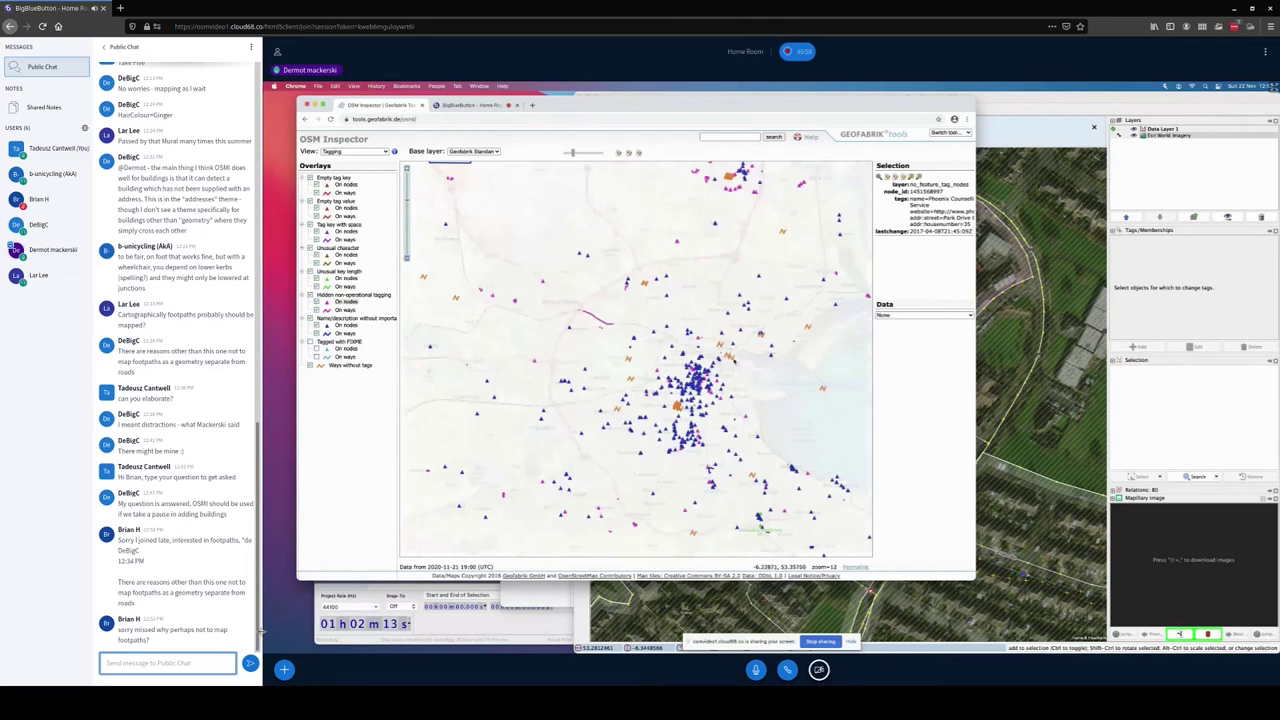
{"action": "scroll", "coordinate": [729, 359], "scroll_direction": "up", "scroll_amount": 2}
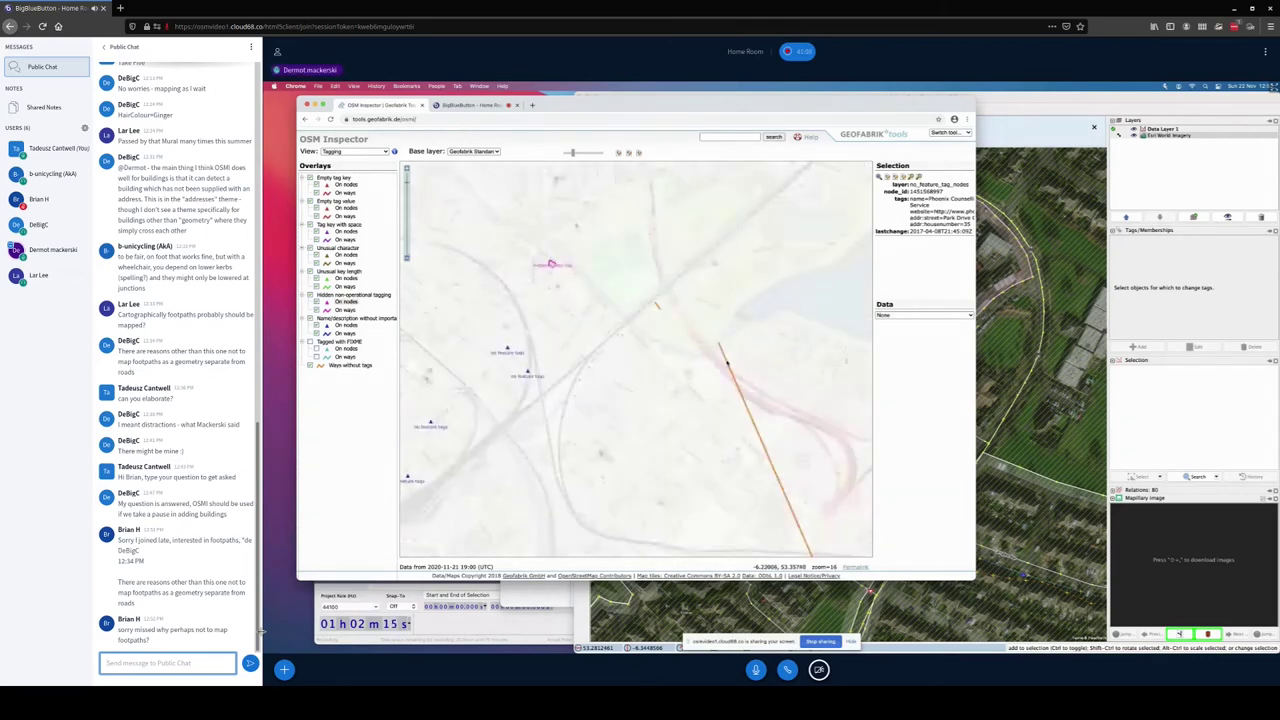
{"action": "left_click", "coordinate": [657, 307]}
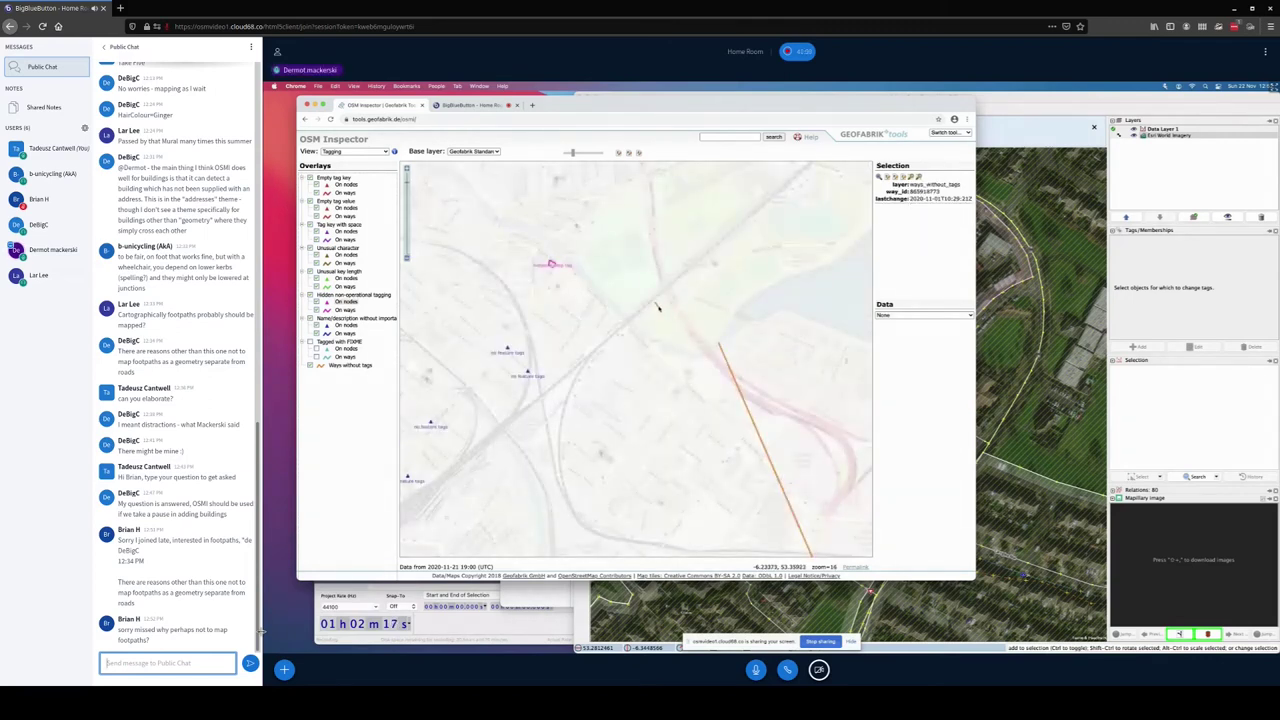
{"action": "scroll", "coordinate": [657, 307], "scroll_direction": "up", "scroll_amount": 2}
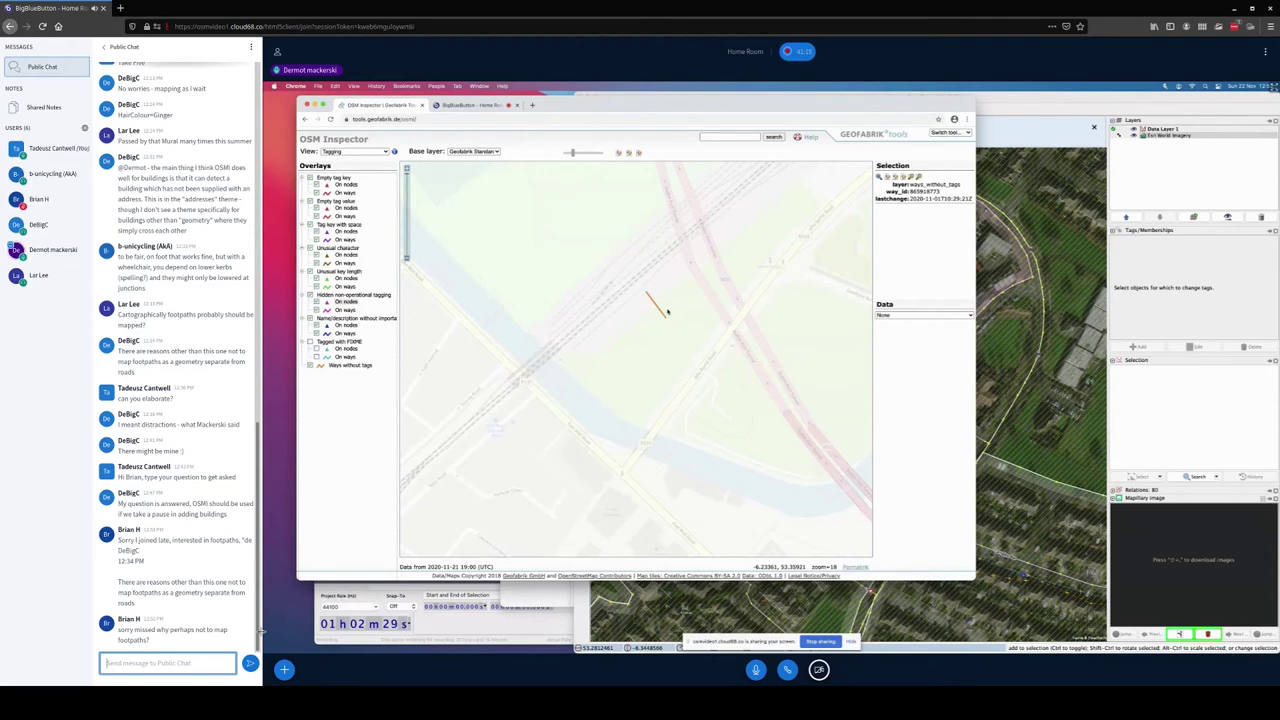
{"action": "scroll", "coordinate": [668, 311], "scroll_direction": "down", "scroll_amount": 4}
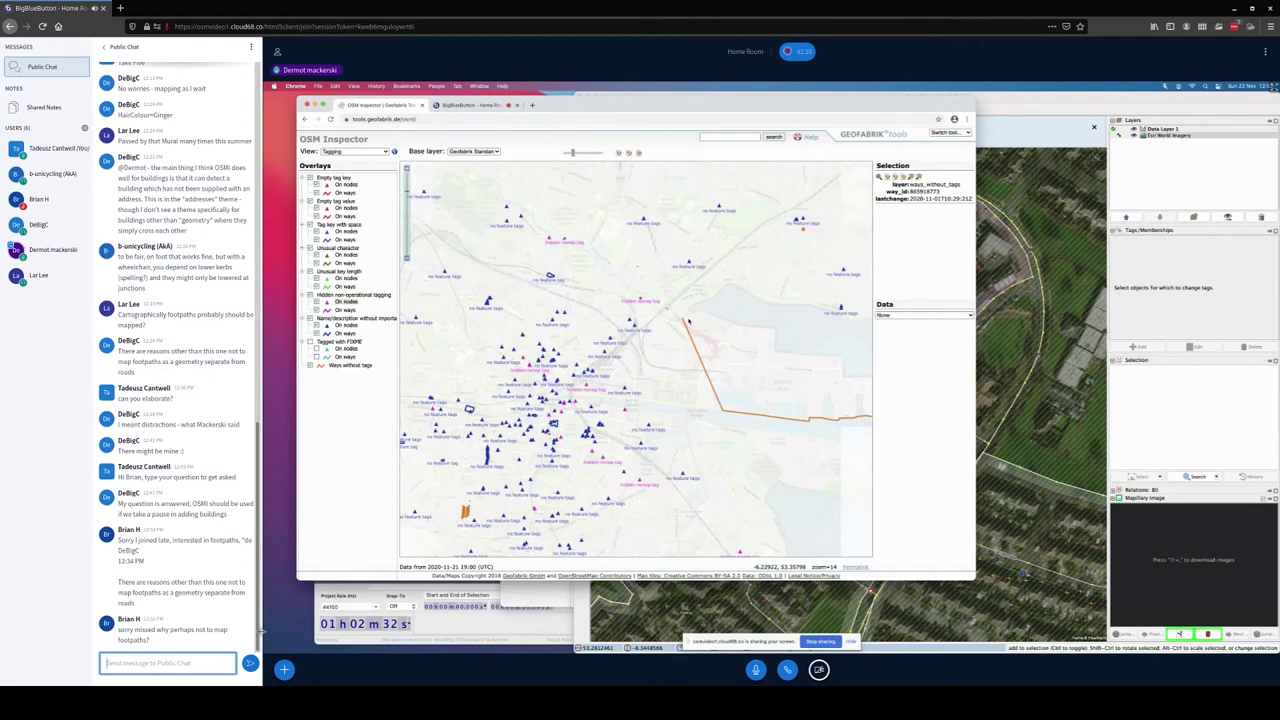
{"action": "scroll", "coordinate": [688, 319], "scroll_direction": "up", "scroll_amount": 3}
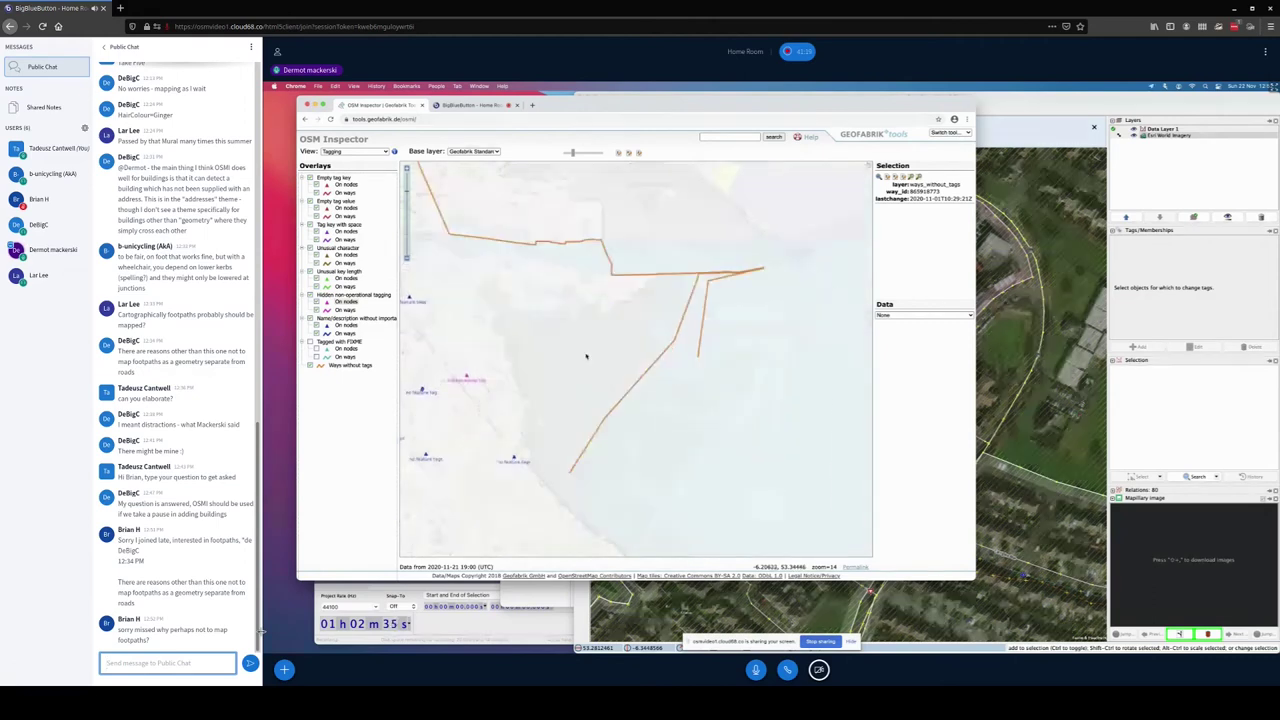
{"action": "left_click_drag", "start_coordinate": [586, 356], "coordinate": [660, 293]}
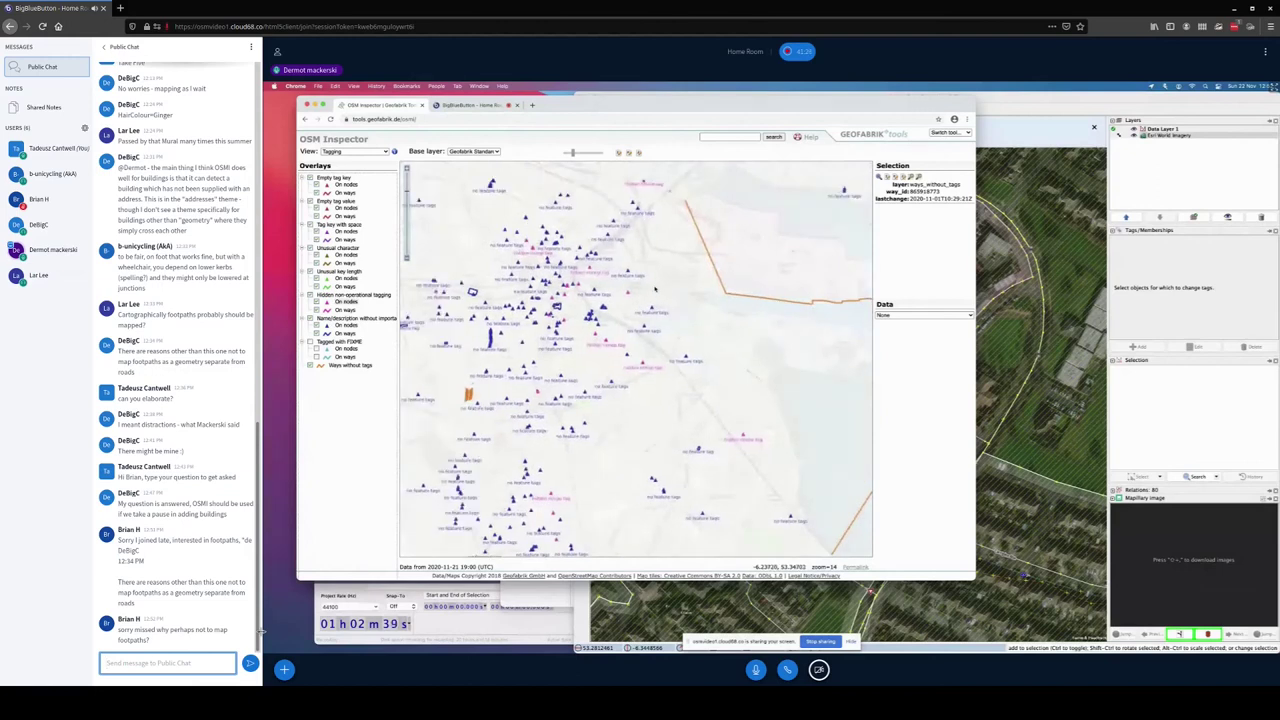
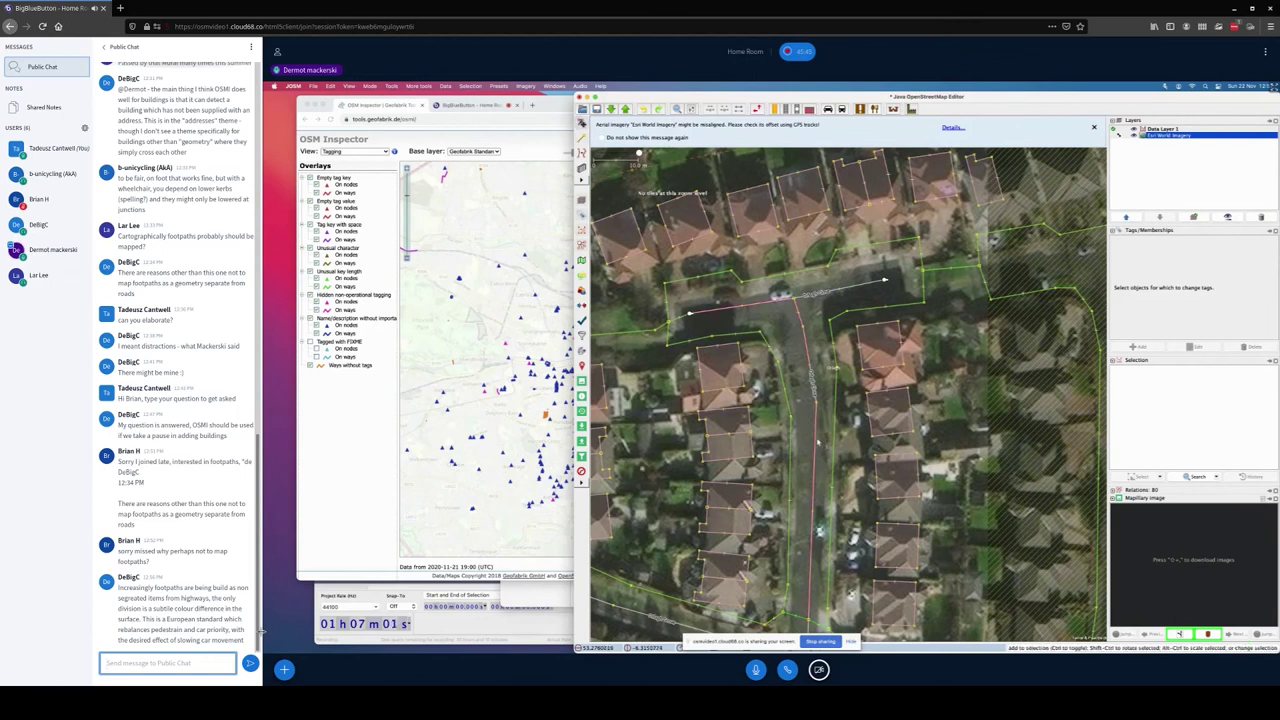
Step: Select the Oraigh Close residential way on the aerial imagery to list its tags
{"action": "left_click", "coordinate": [814, 392]}
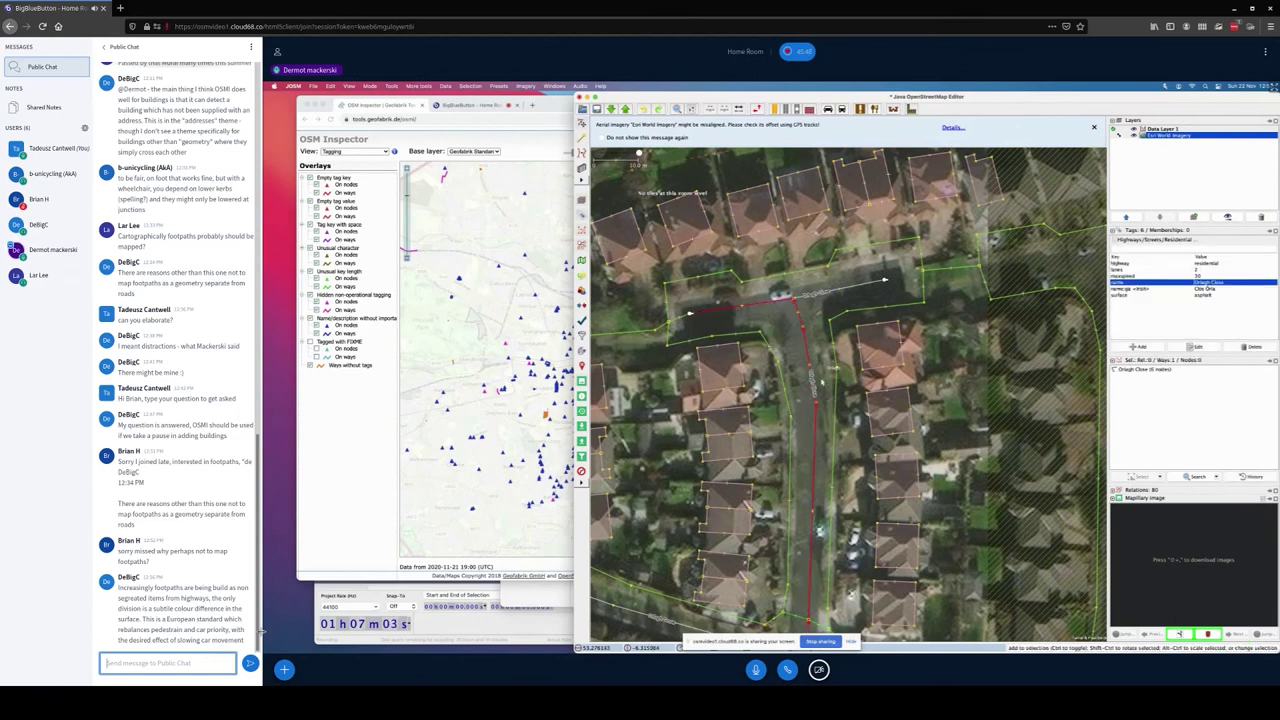